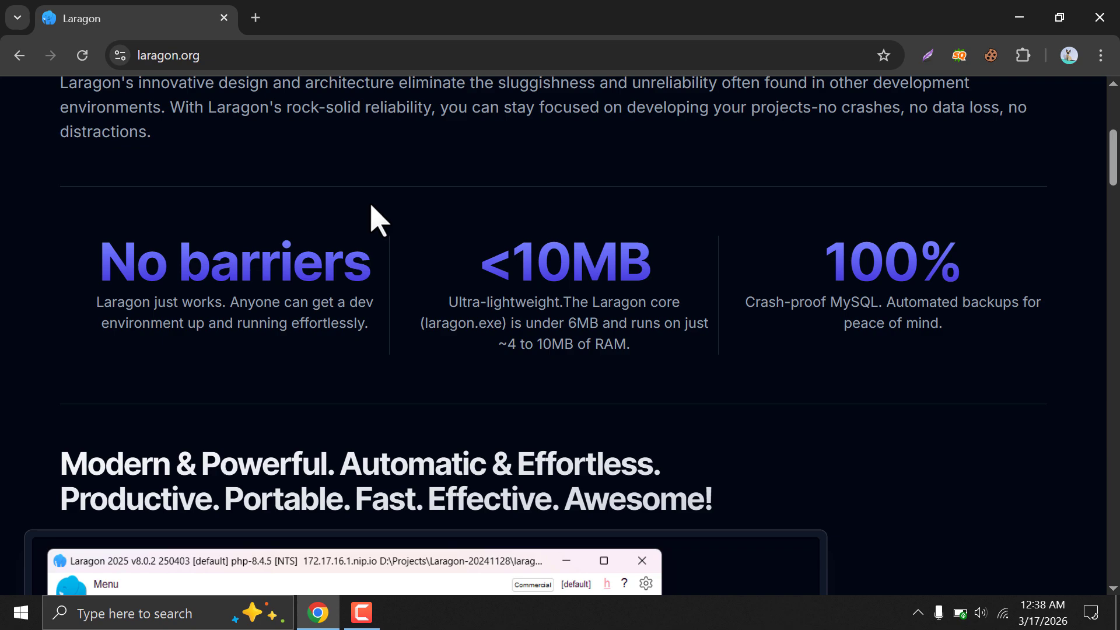
# Download the full Laragon v8.6.1 installer from the Laragon website's download page.
pyautogui.scroll(6, 162, 129)
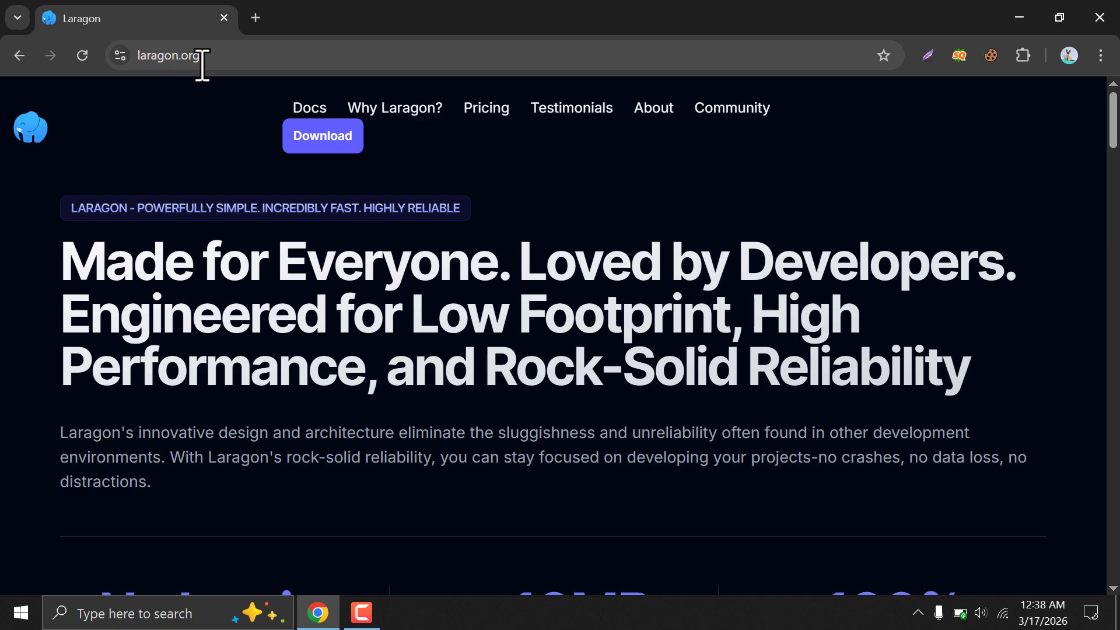
pyautogui.scroll(-7, 78, 185)
pyautogui.scroll(2, 61, 216)
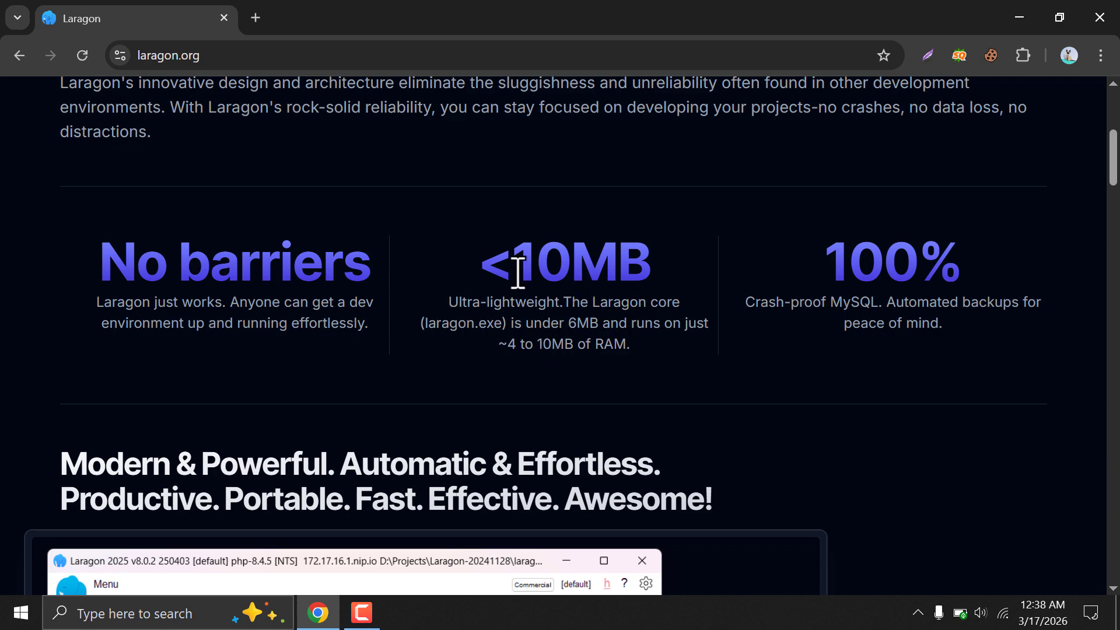
pyautogui.scroll(6, 472, 323)
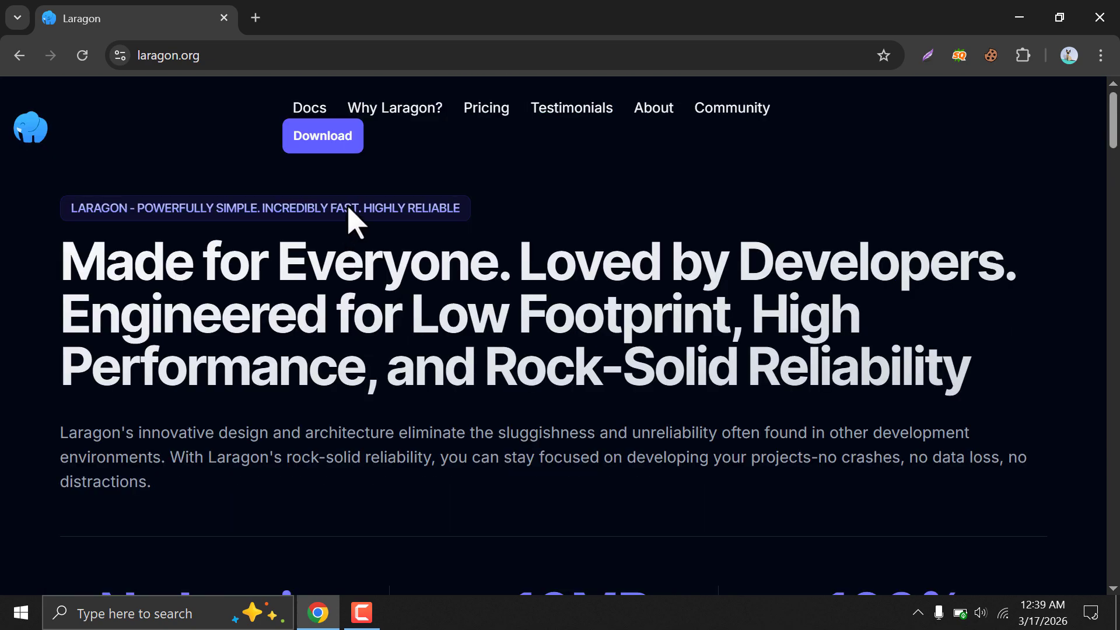
pyautogui.click(315, 140)
pyautogui.scroll(-4, 160, 250)
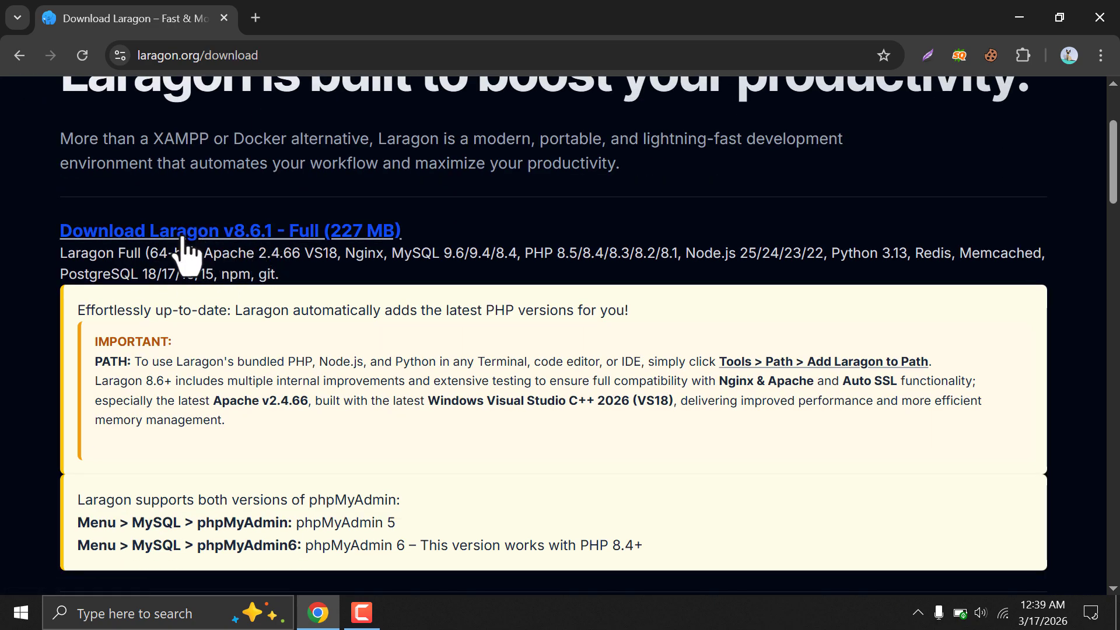
pyautogui.click(182, 236)
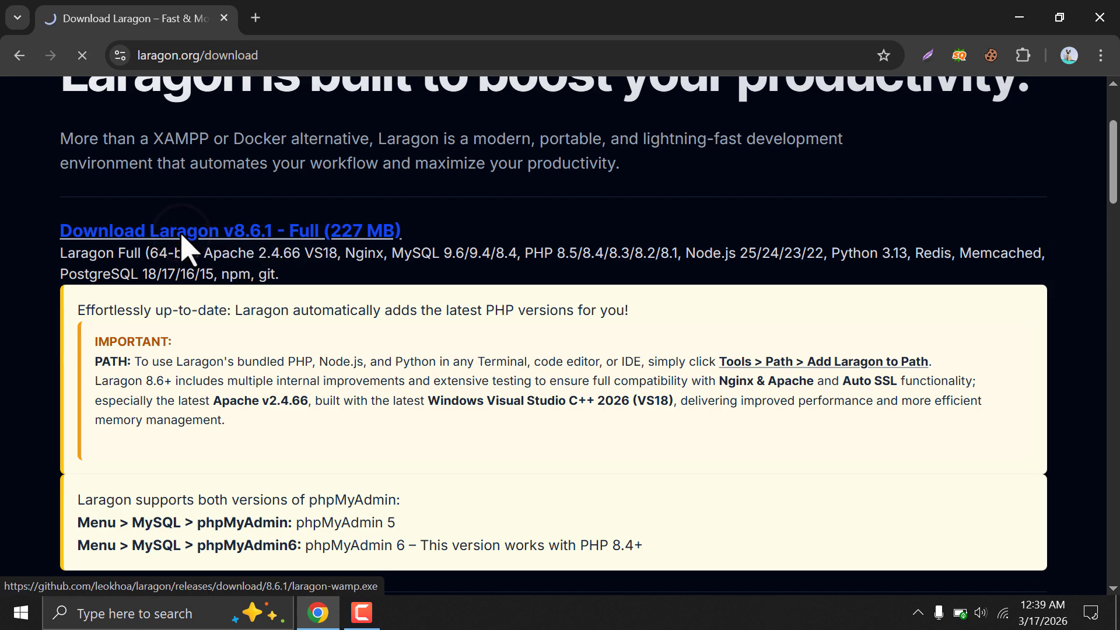
# Run the downloaded laragon-wamp (2).exe and allow it past the Windows SmartScreen block.
pyautogui.click(1044, 61)
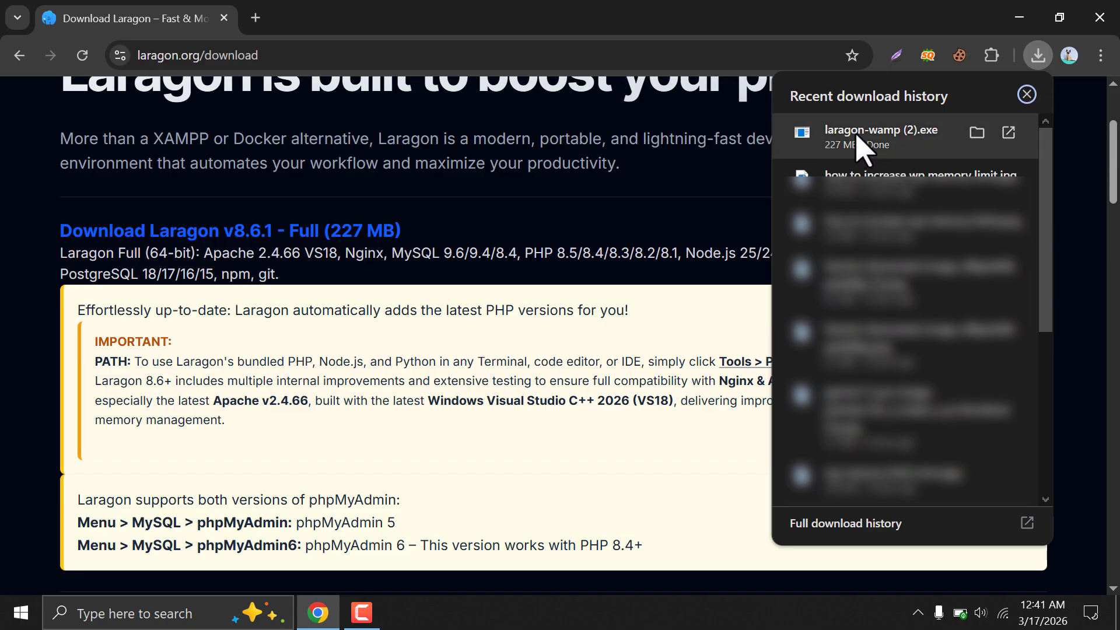
pyautogui.click(853, 136)
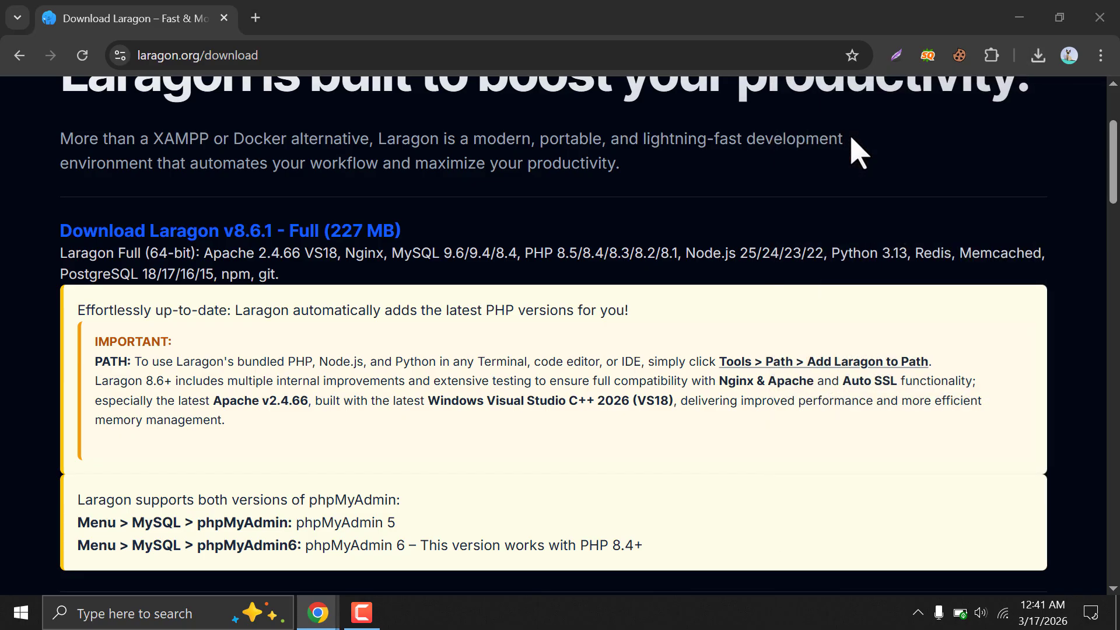
pyautogui.click(378, 180)
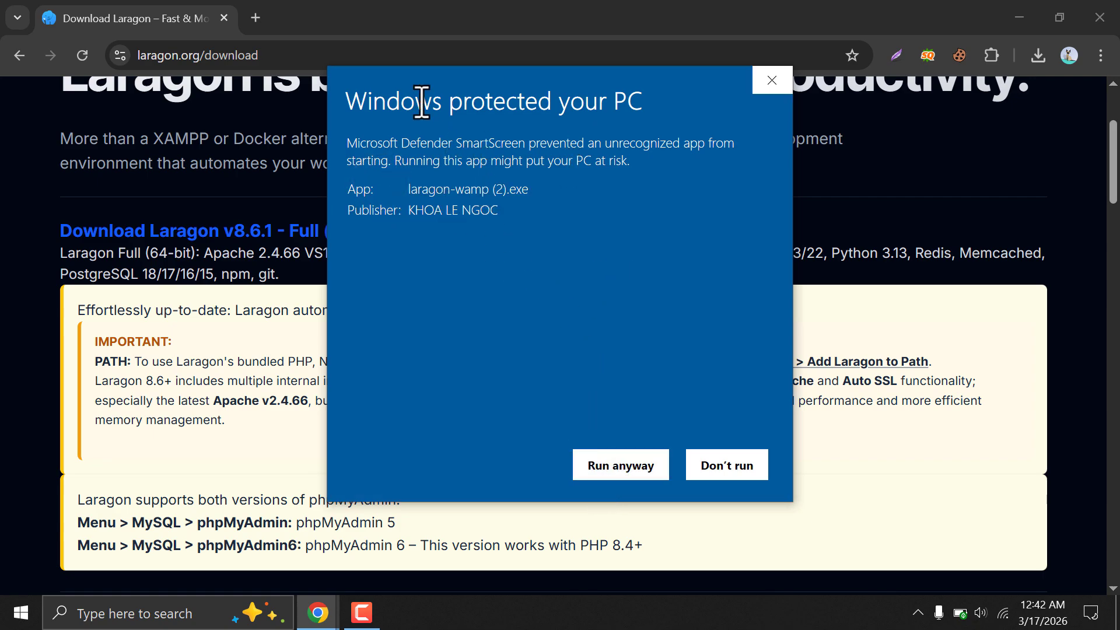
pyautogui.click(618, 467)
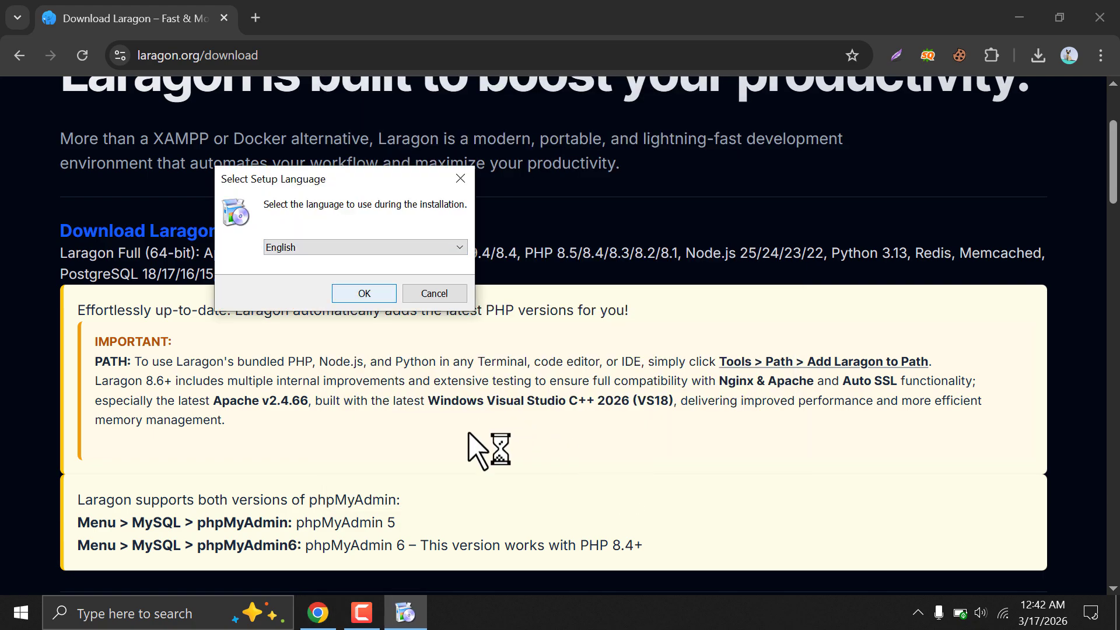
# Install Laragon in English to D:\laragon with auto virtual hosts enabled and no launch at Windows startup.
pyautogui.click(362, 292)
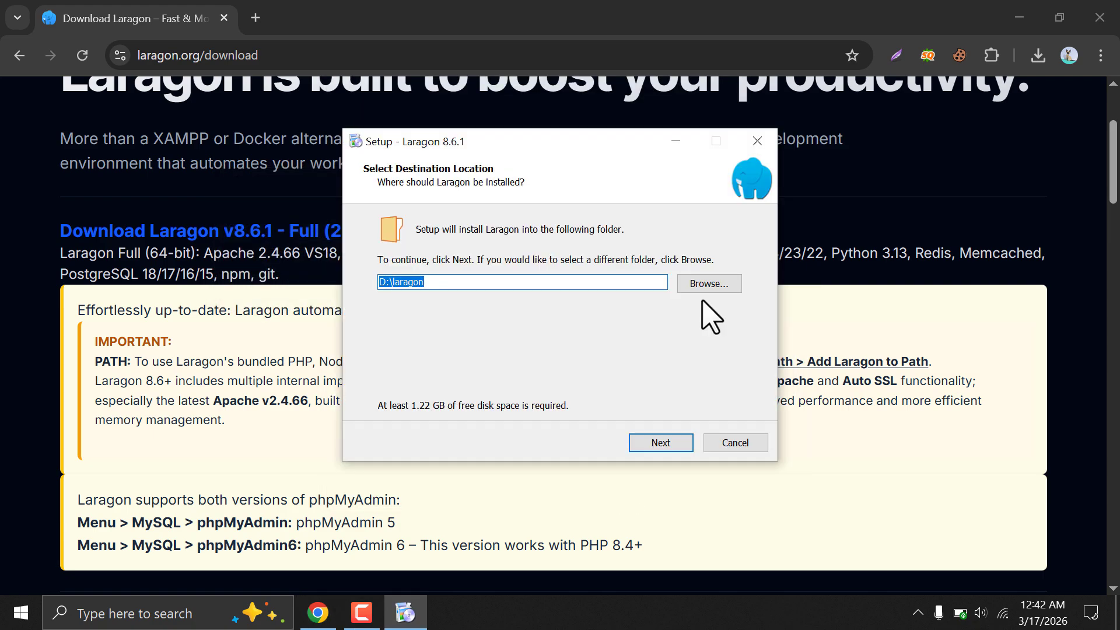
pyautogui.press('Return')
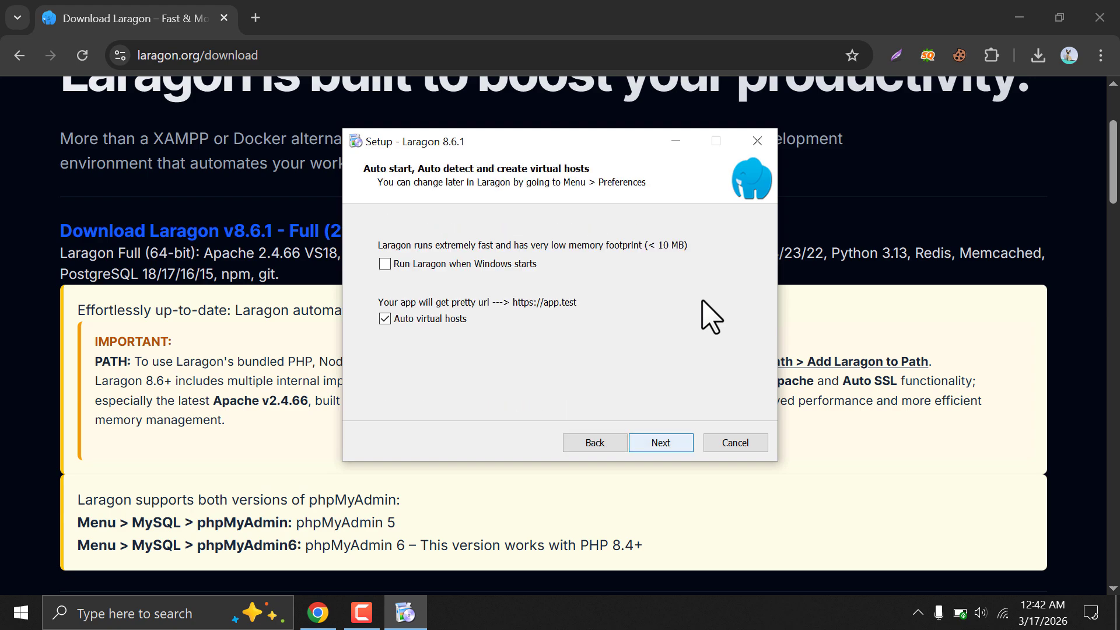
pyautogui.press('Return')
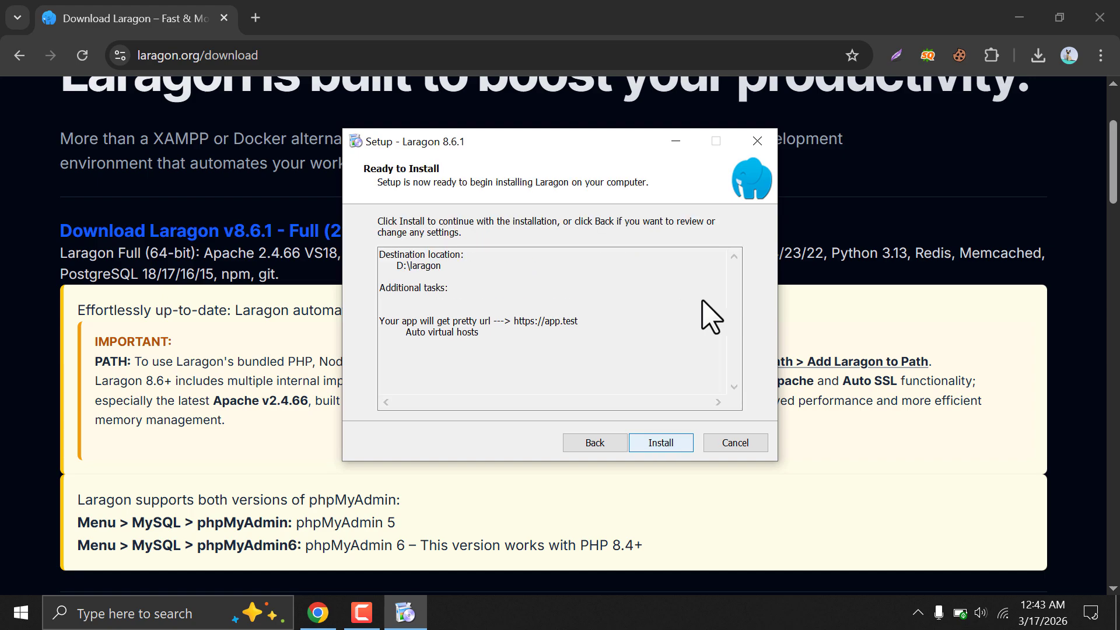
pyautogui.press('Return')
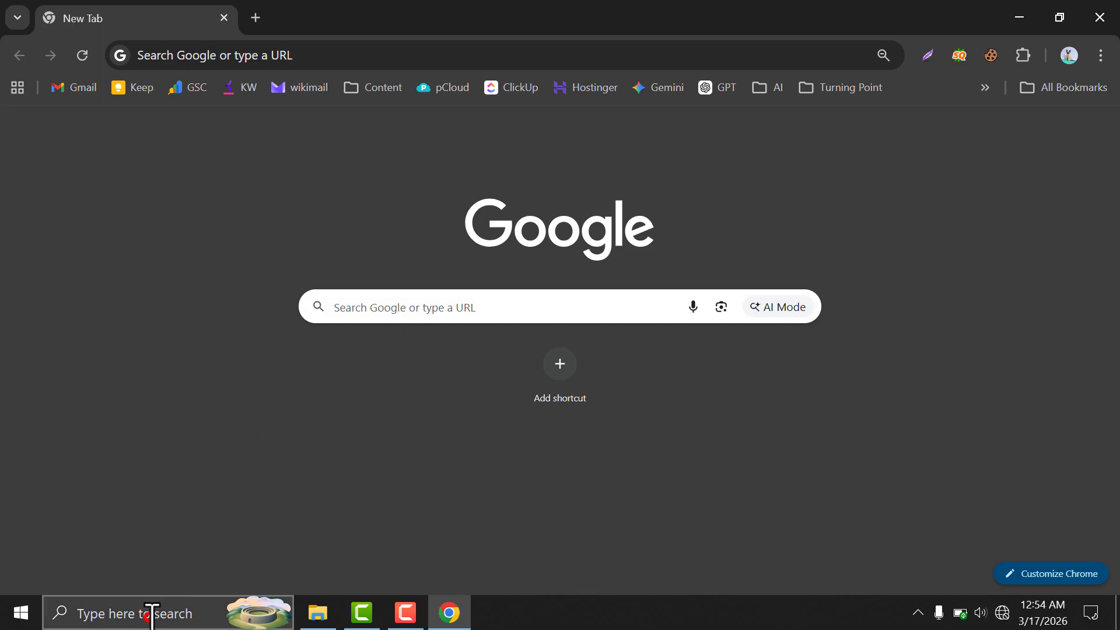
# Find the installed Laragon app on the computer and launch it.
pyautogui.click(151, 614)
pyautogui.write('lara')
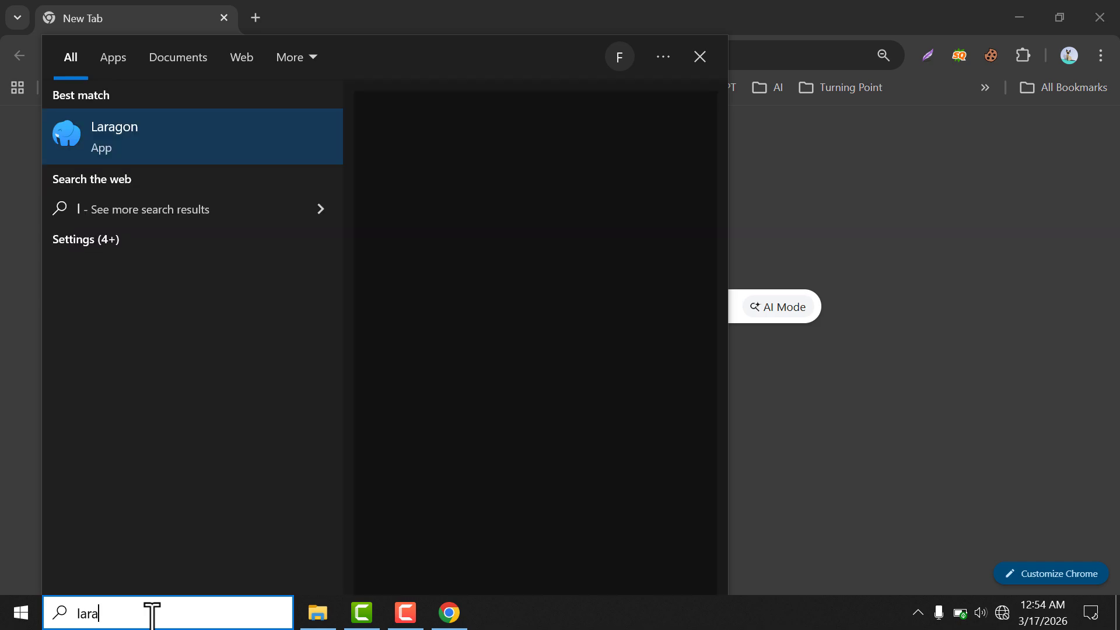
pyautogui.write('g')
pyautogui.click(113, 133)
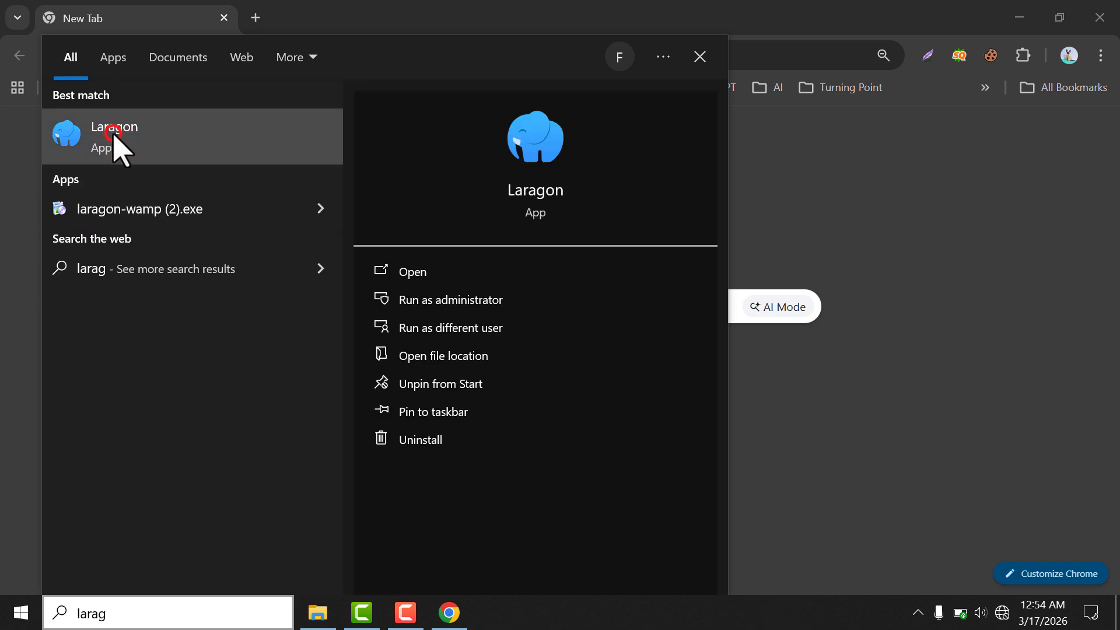
pyautogui.click(668, 355)
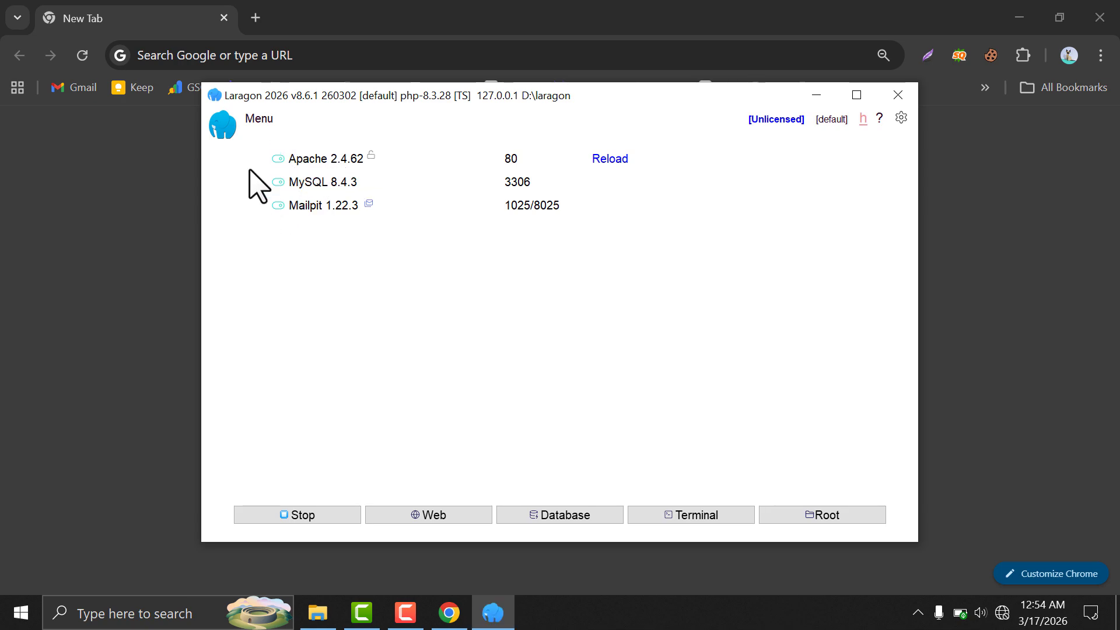
# Create a WordPress quick app project named wpwiki in Laragon.
pyautogui.click(259, 120)
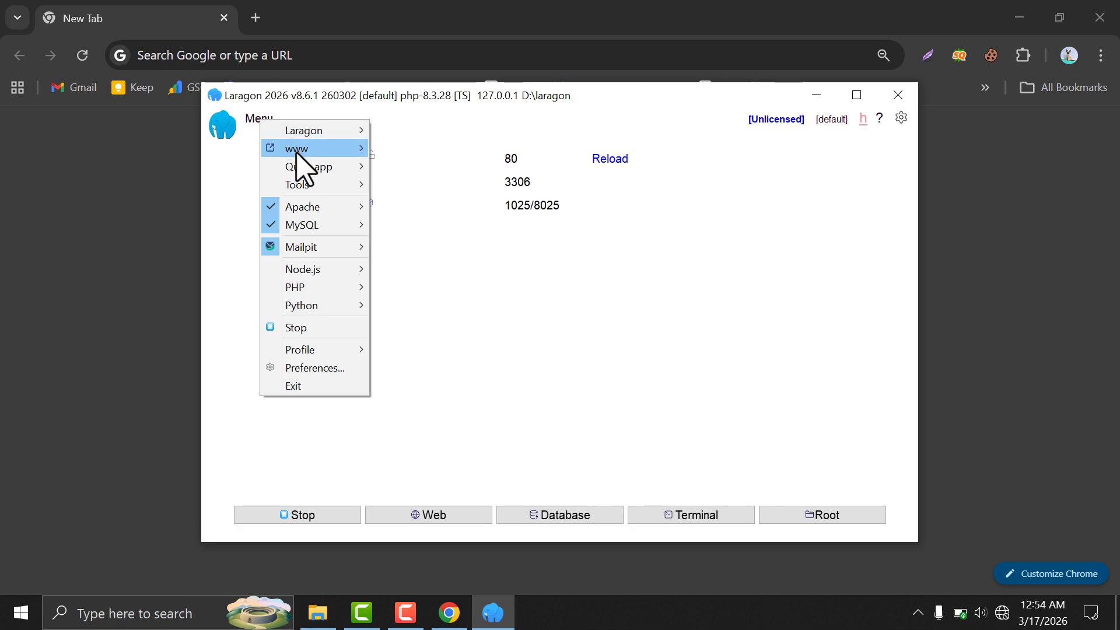
pyautogui.moveTo(309, 167)
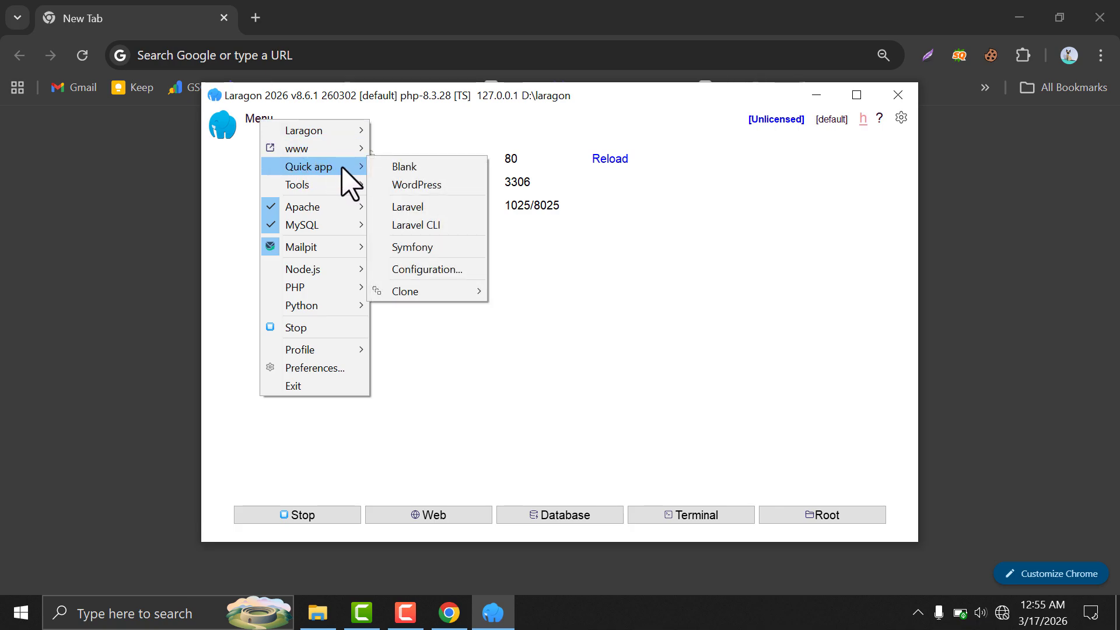
pyautogui.click(418, 185)
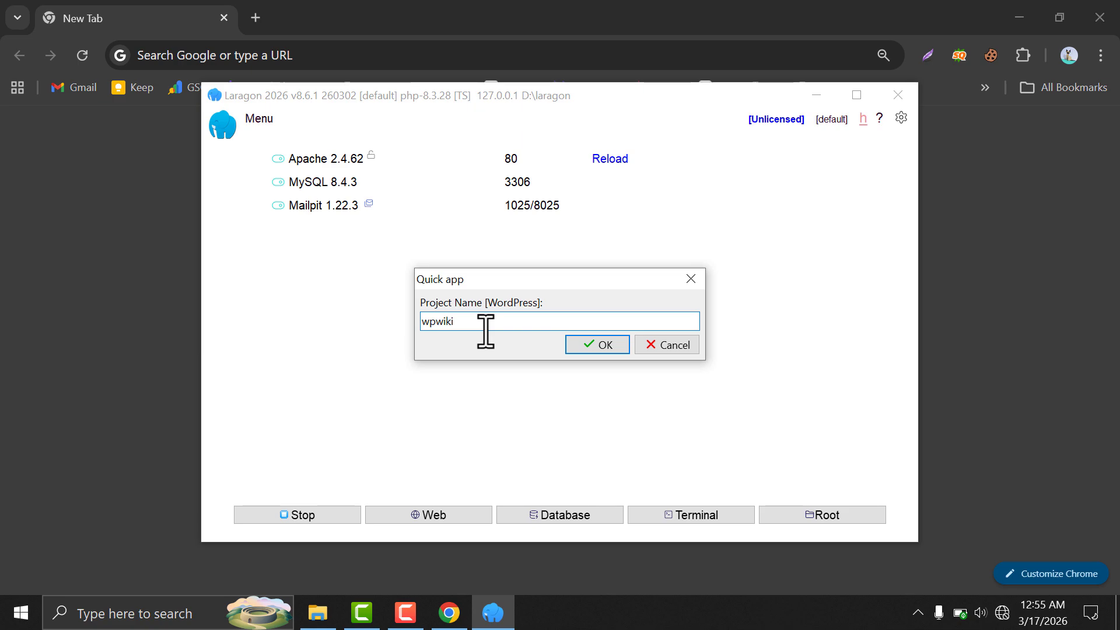
pyautogui.click(591, 345)
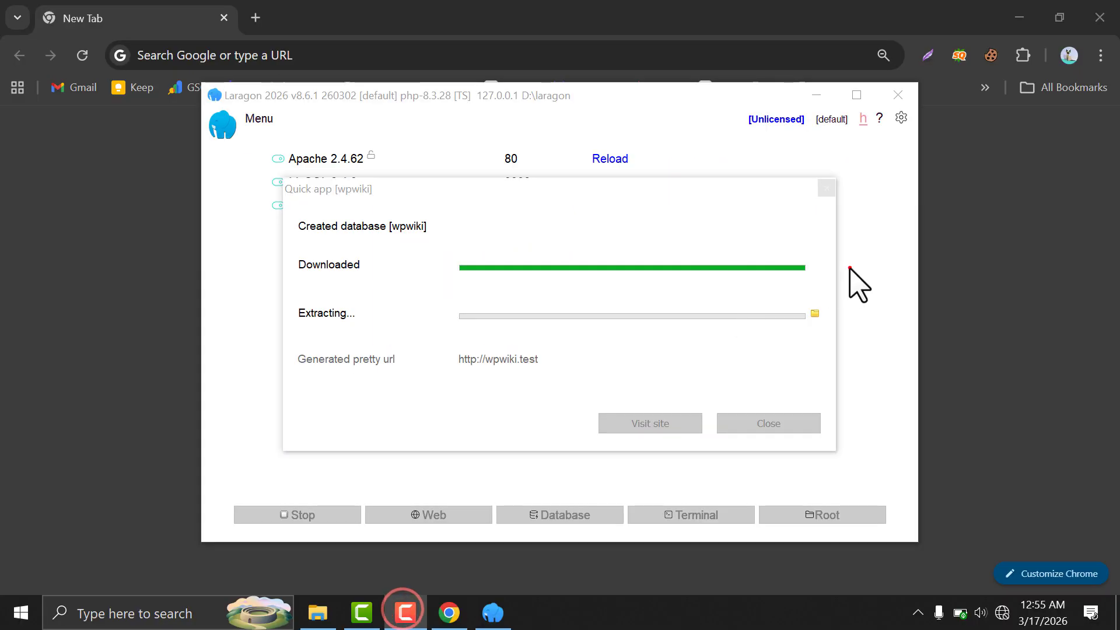
pyautogui.click(719, 262)
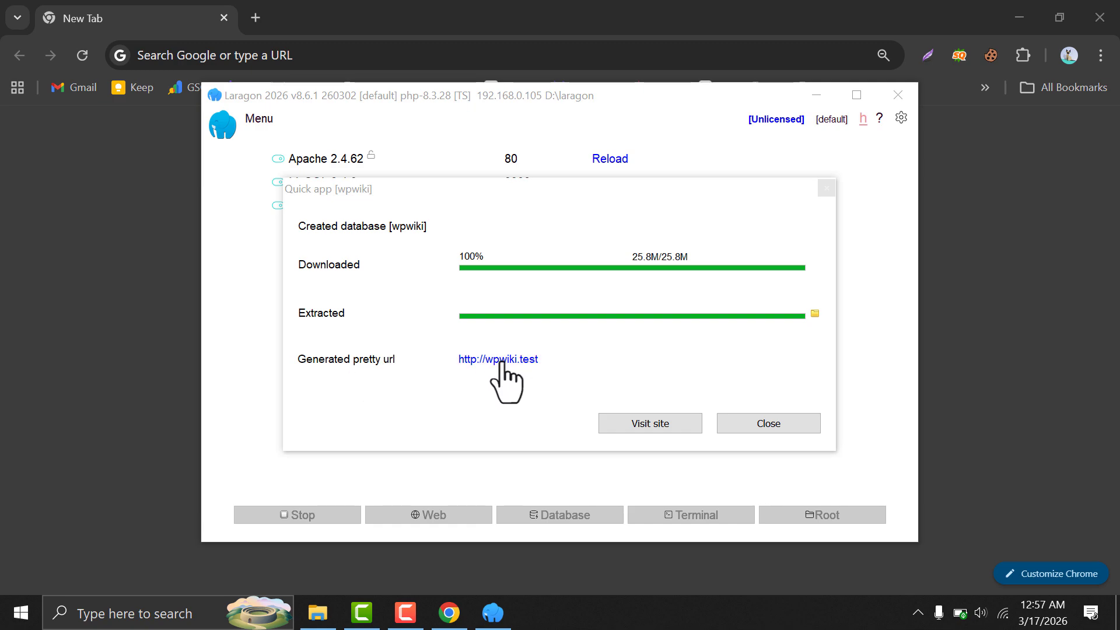
# Open the new wpwiki.test site and continue the WordPress installation in English (United States).
pyautogui.click(612, 422)
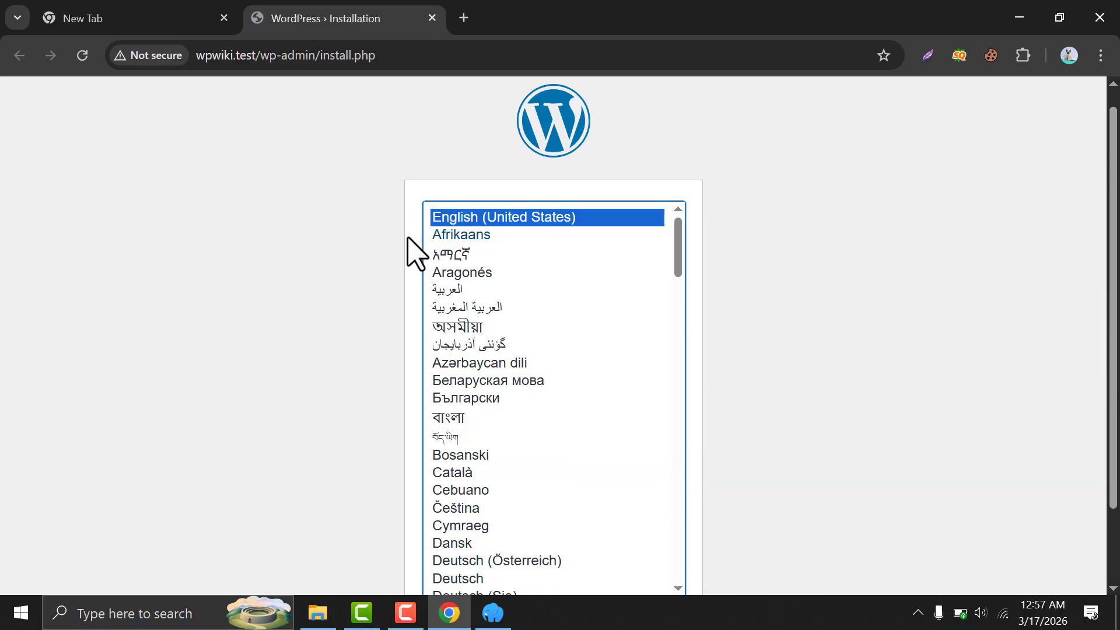
pyautogui.scroll(-2, 449, 350)
pyautogui.click(644, 545)
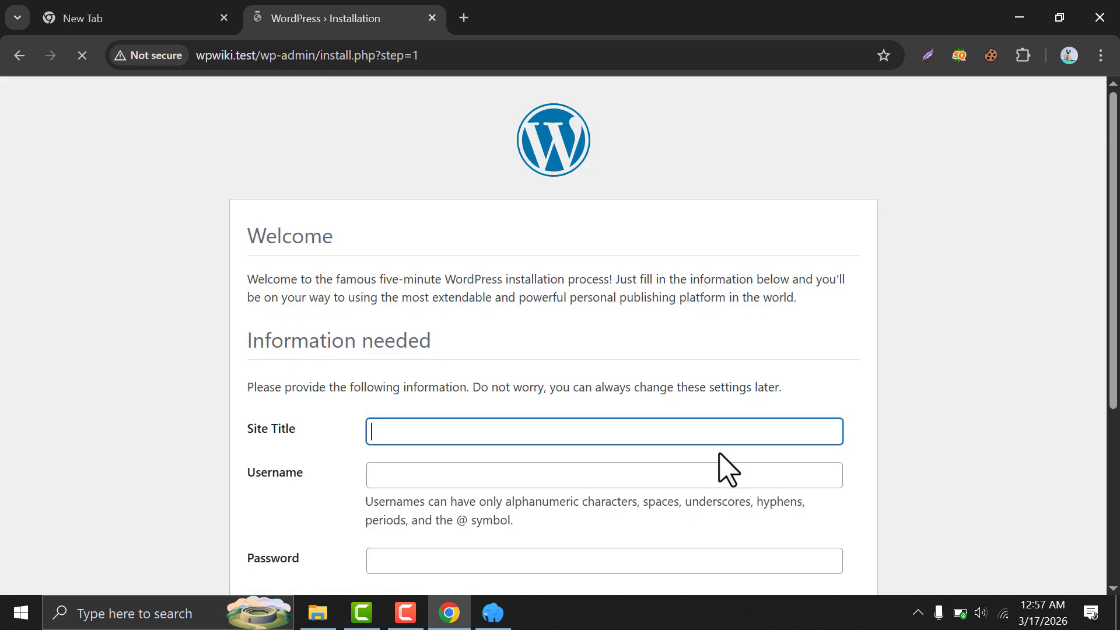
# Enter wpwiki test as the site title and admin as the username in the WordPress setup form.
pyautogui.scroll(-3, 369, 317)
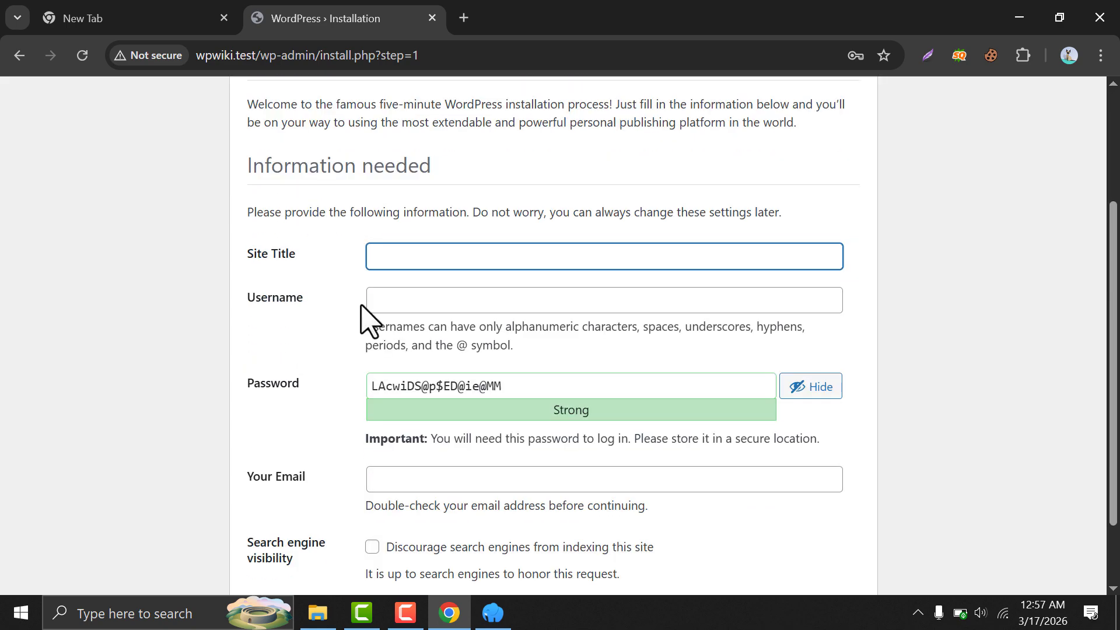
pyautogui.scroll(3, 393, 362)
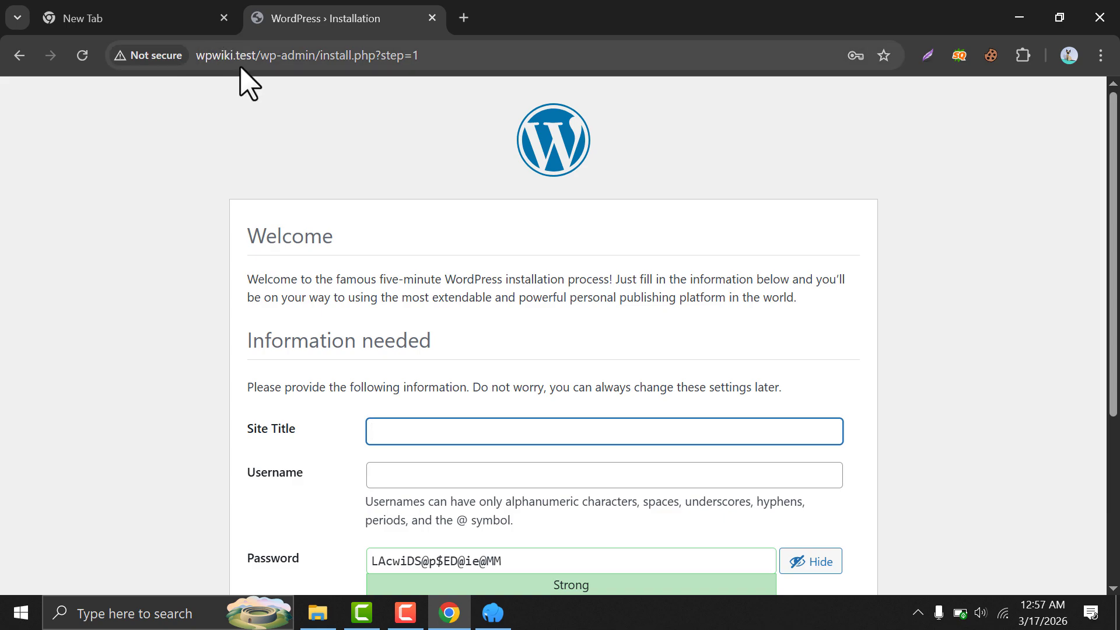
pyautogui.scroll(-2, 409, 338)
pyautogui.write('st')
pyautogui.click(429, 365)
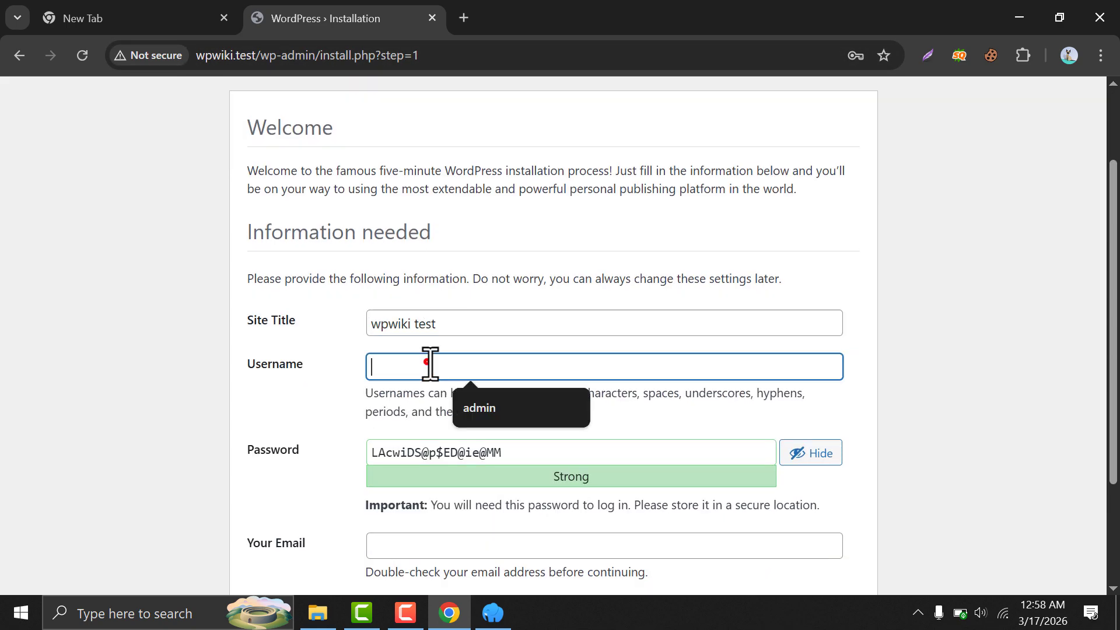
pyautogui.press('Down')
pyautogui.press('Return')
# Set the account password, confirm use of a weak password, and fill in the administrator's e-mail address.
pyautogui.scroll(-3, 409, 444)
pyautogui.click(373, 352)
pyautogui.click(409, 397)
pyautogui.press('Down')
pyautogui.press('Return')
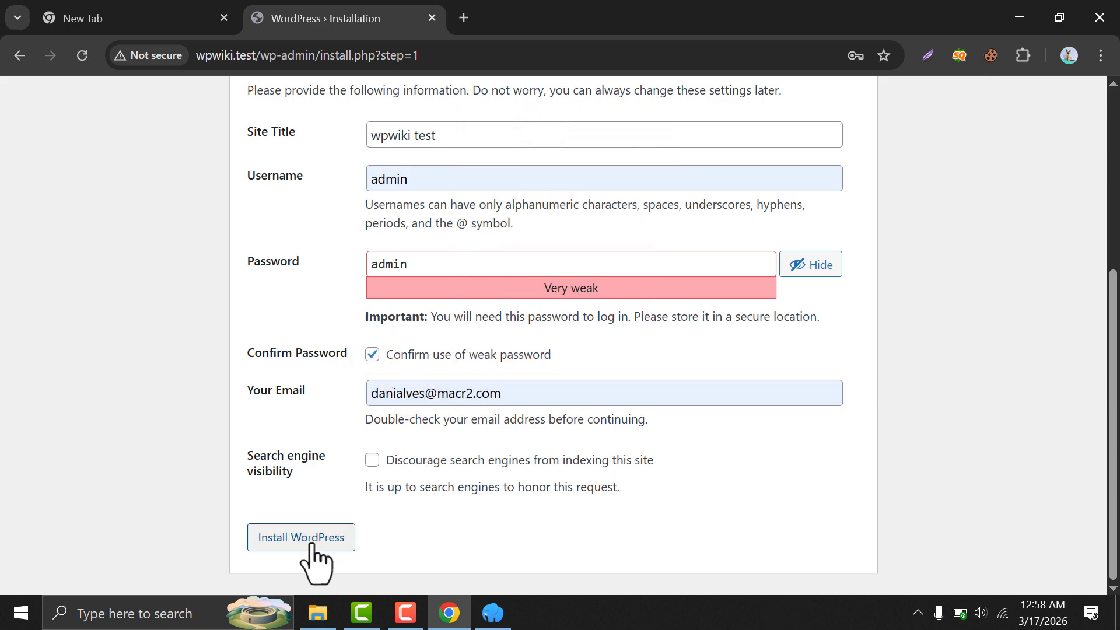
# Install WordPress, dismiss the browser's password breach warning, and save the login credentials in the browser.
pyautogui.click(330, 547)
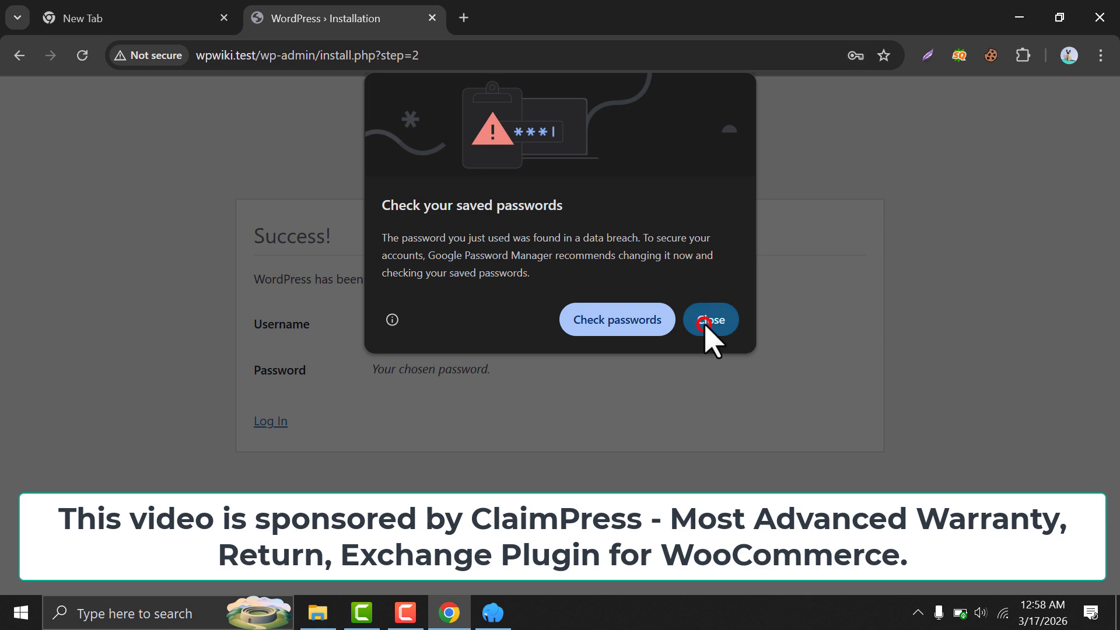
pyautogui.click(709, 320)
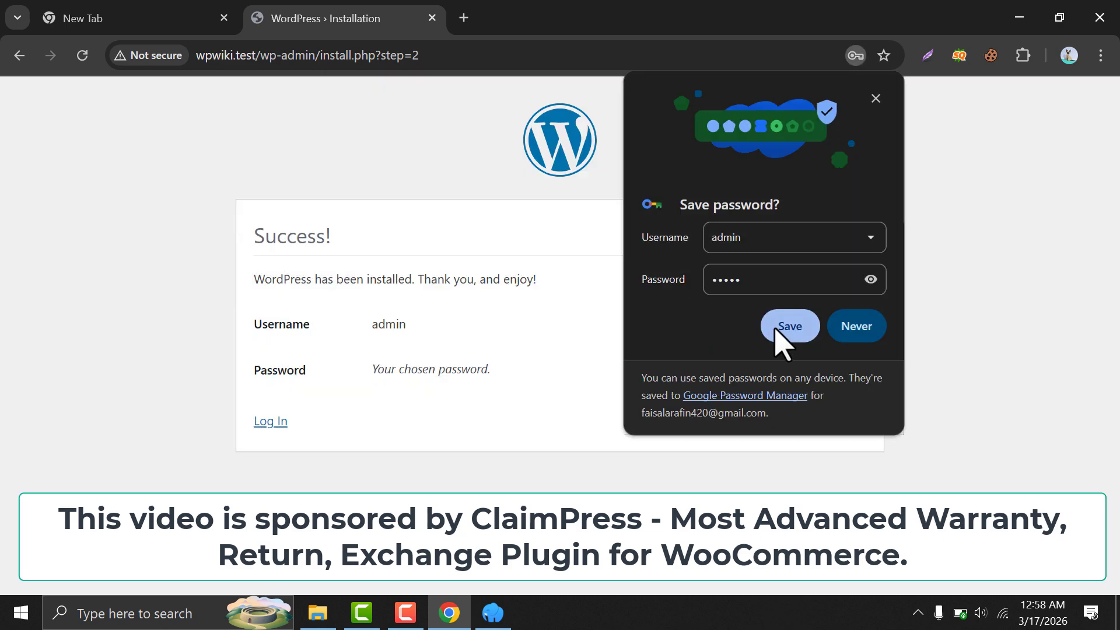
pyautogui.click(781, 328)
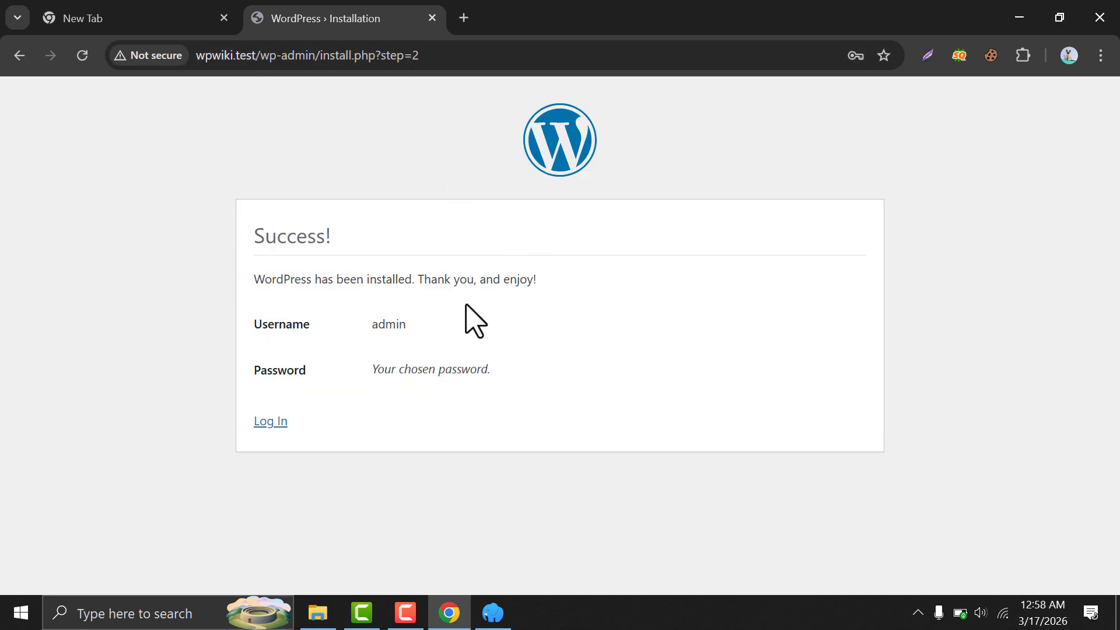
# Log in to the WordPress dashboard with the saved username and account password, enabling Remember Me.
pyautogui.click(283, 422)
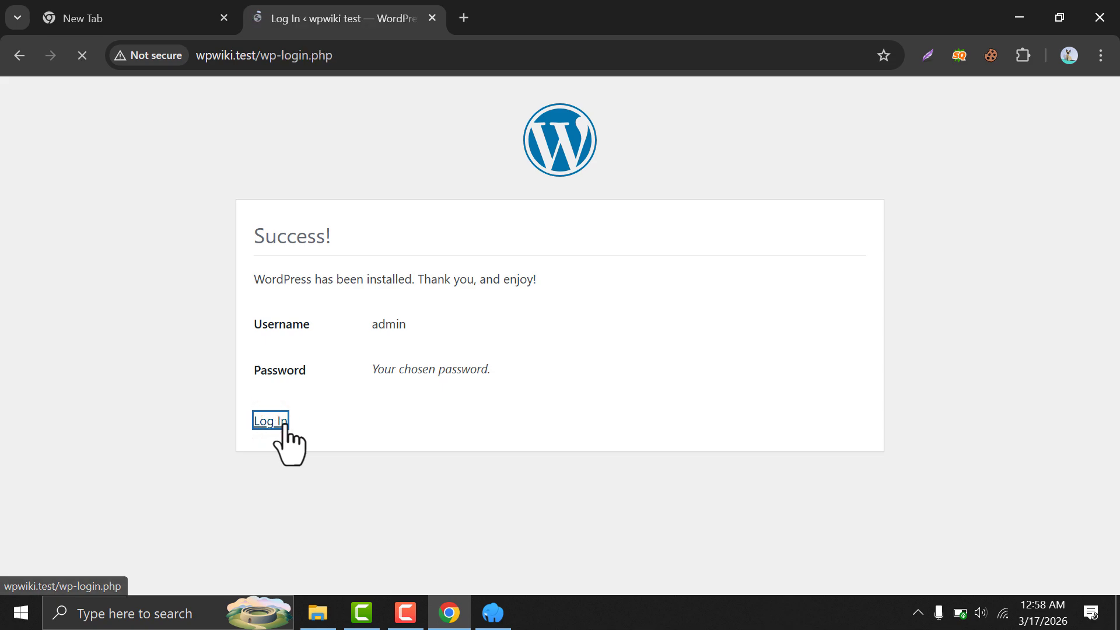
pyautogui.click(579, 332)
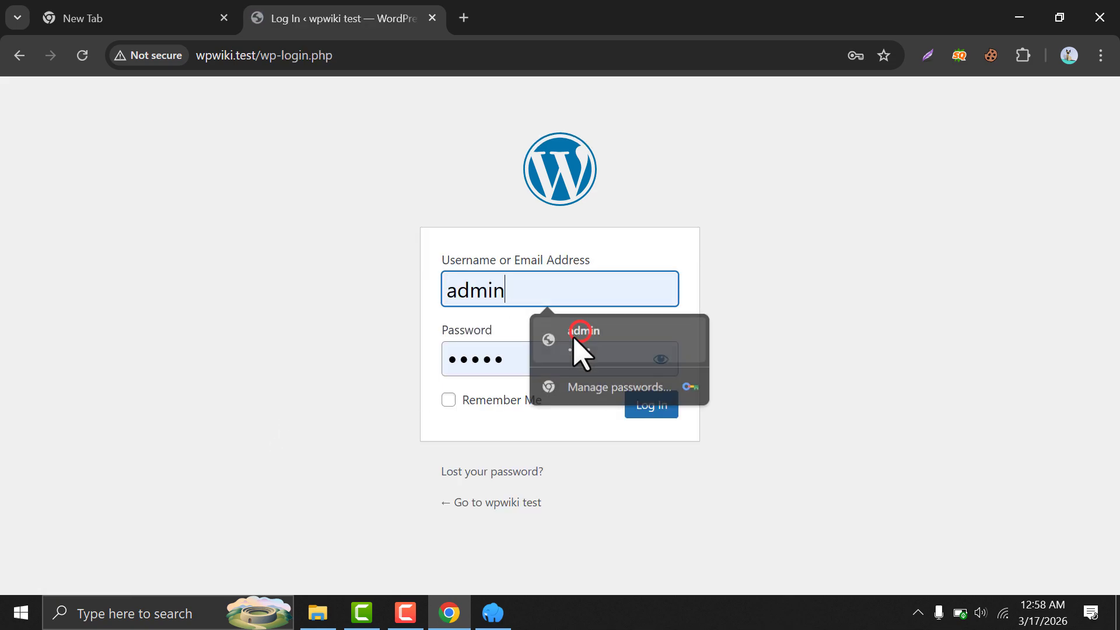
pyautogui.click(516, 401)
pyautogui.click(662, 363)
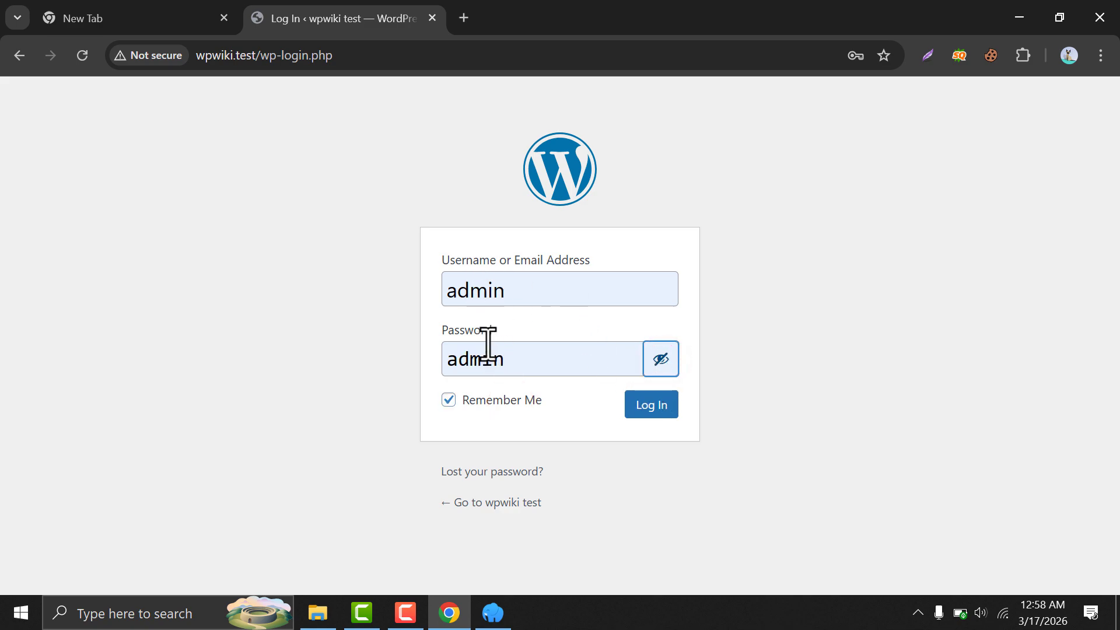
pyautogui.click(658, 360)
pyautogui.click(648, 405)
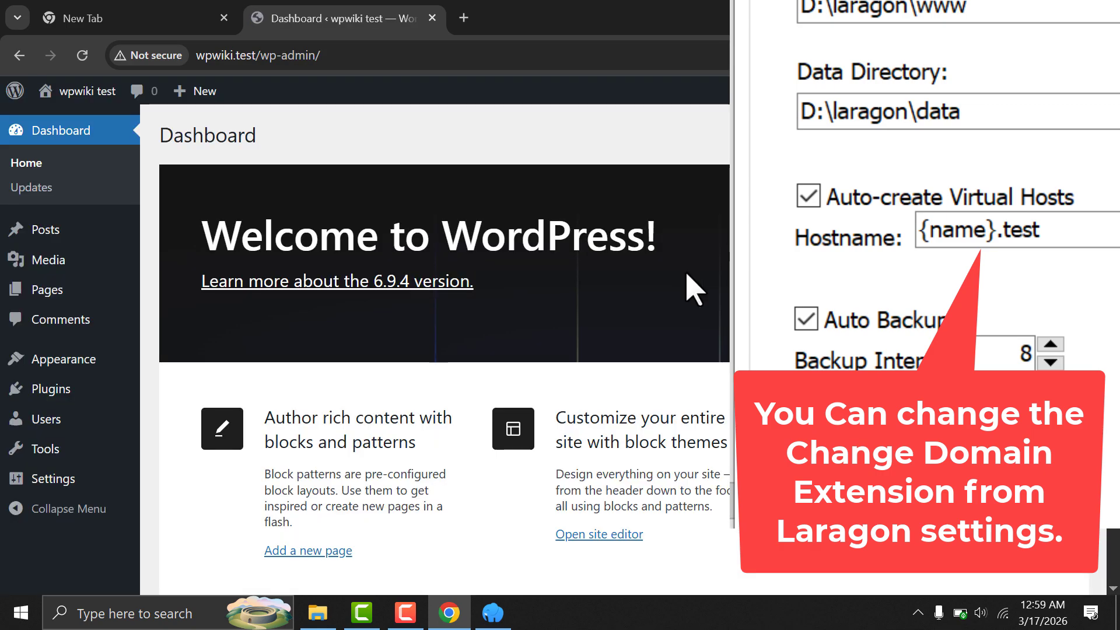
# Visit the wpwiki test site from the dashboard and look over its home page down to the footer.
pyautogui.click(702, 320)
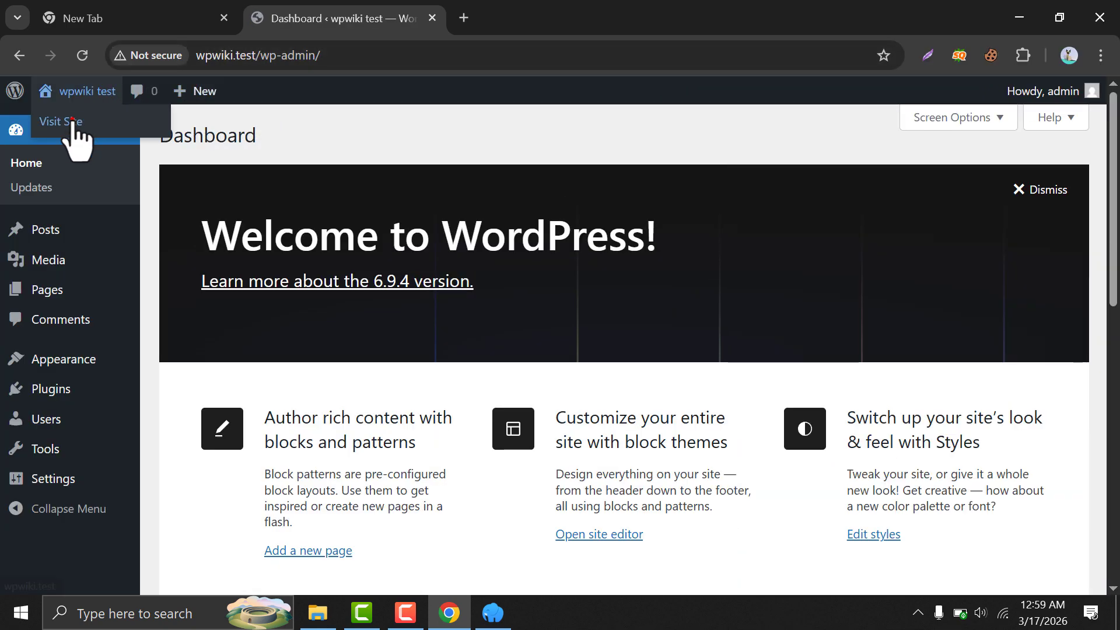
pyautogui.click(73, 119)
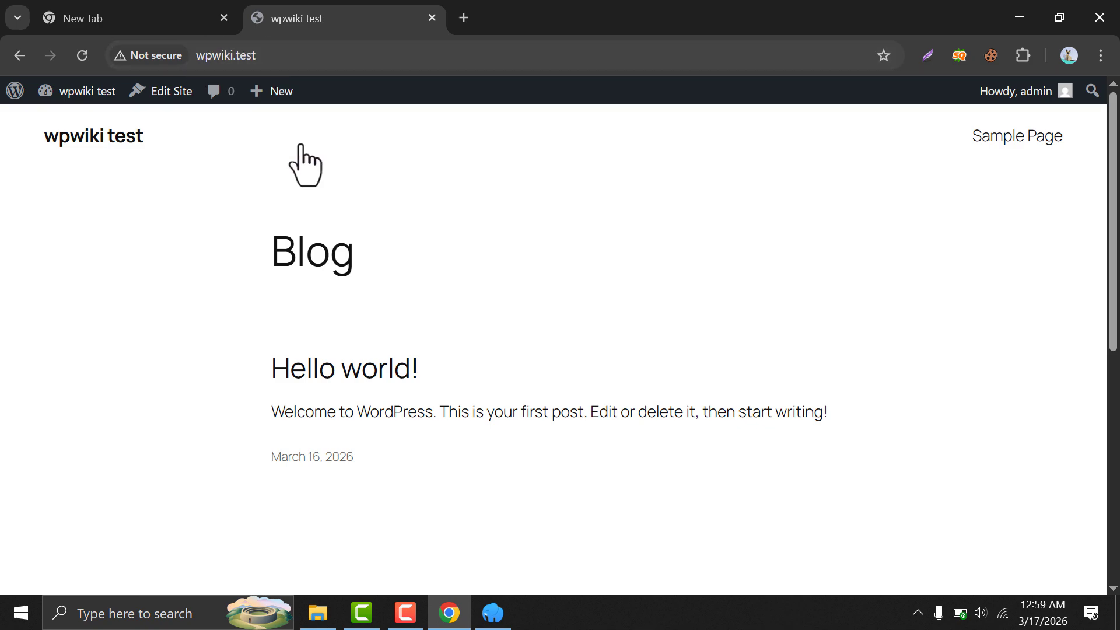
pyautogui.scroll(-5, 274, 254)
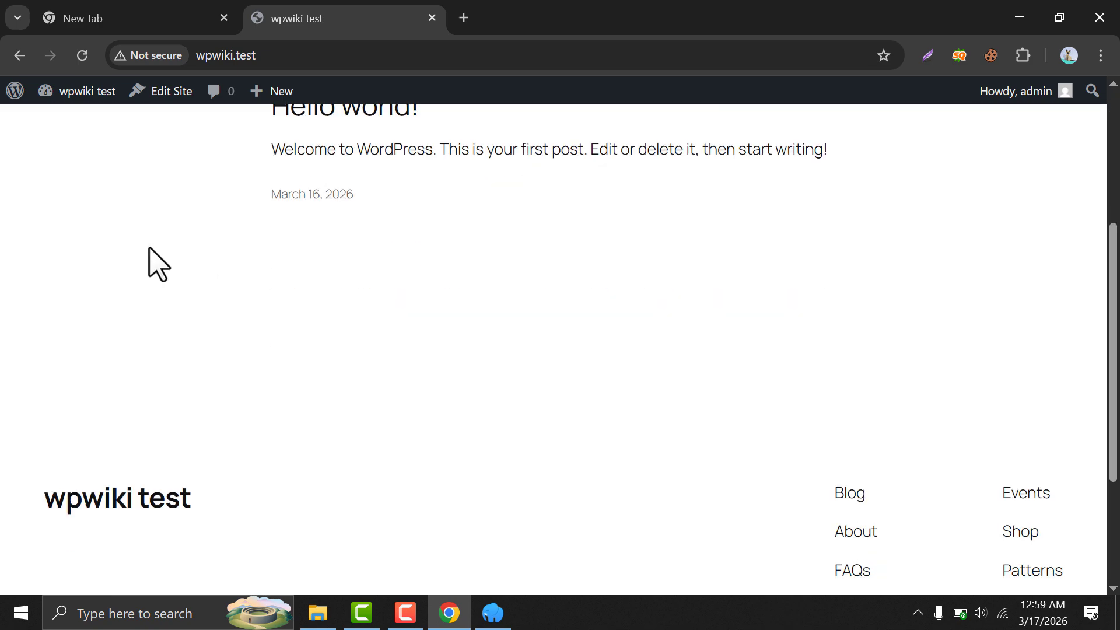
pyautogui.scroll(5, 157, 264)
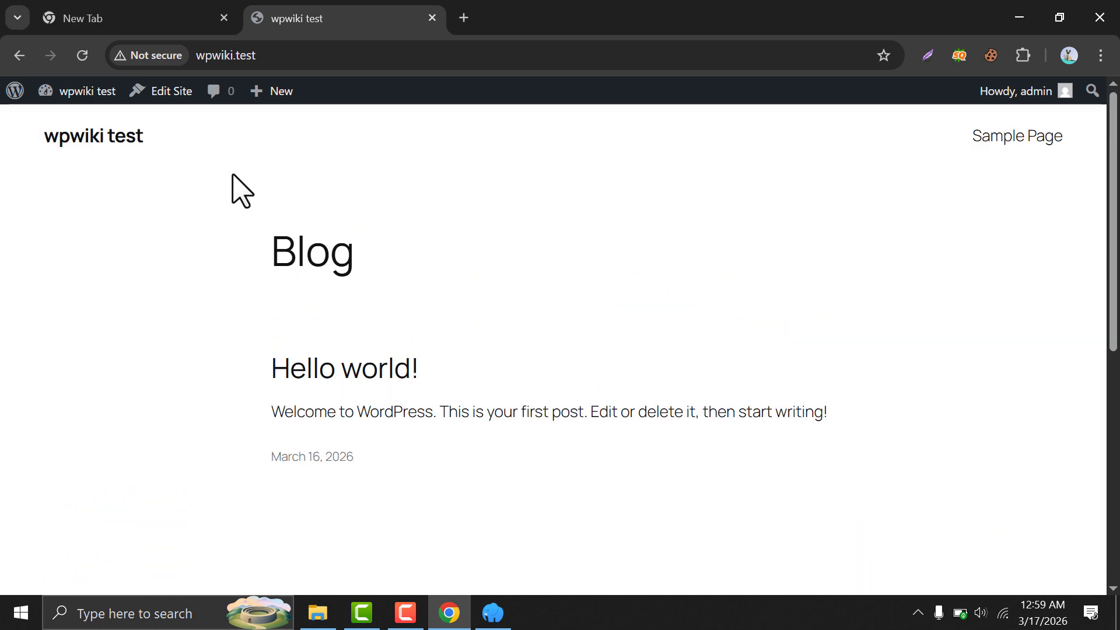